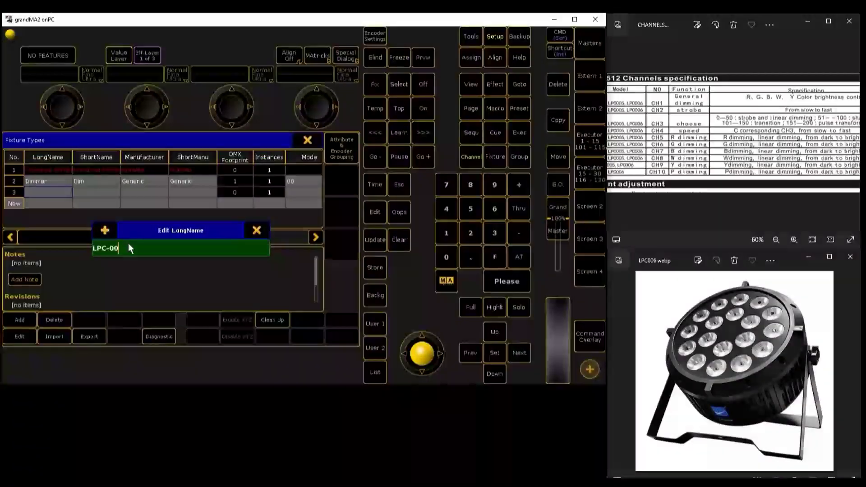
Step: Name the new fixture type LPC-006, enter its manufacturer and open its channel definitions
{"action": "type", "text": "6"}
{"action": "key", "text": "Return"}
{"action": "right_click", "coordinate": [143, 193]}
{"action": "type", "text": "BIG DIPPER"}
{"action": "left_click", "coordinate": [22, 336]}
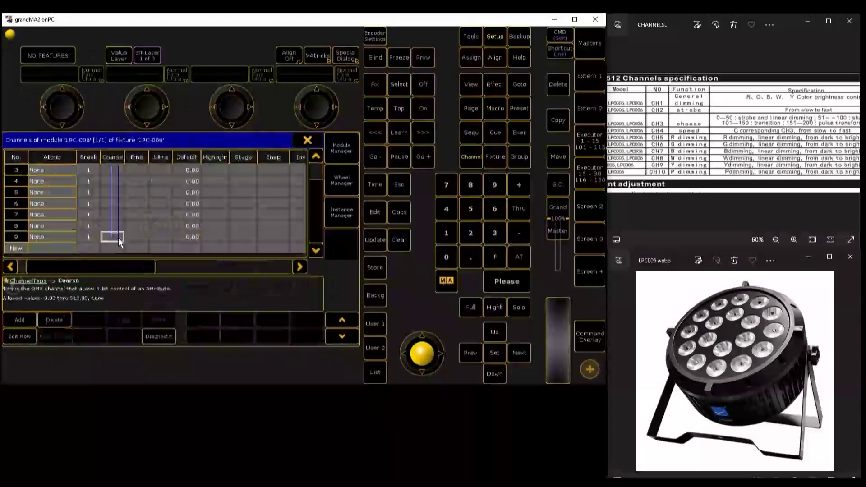
Step: Assign Shutter to channel 2 and Dummy to channels 3 and 4, with highlight values 100 for Dim and 0 for Shutter
{"action": "left_click", "coordinate": [113, 170]}
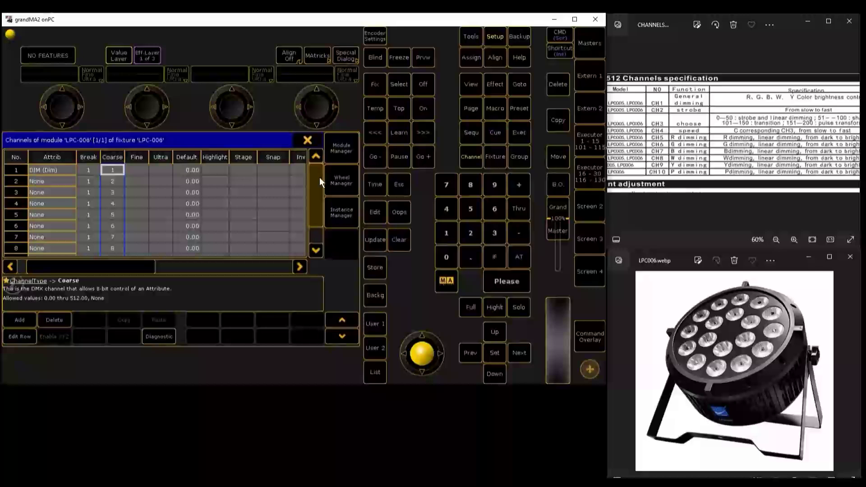
{"action": "right_click", "coordinate": [50, 181]}
{"action": "left_click", "coordinate": [125, 204]}
{"action": "right_click", "coordinate": [214, 170]}
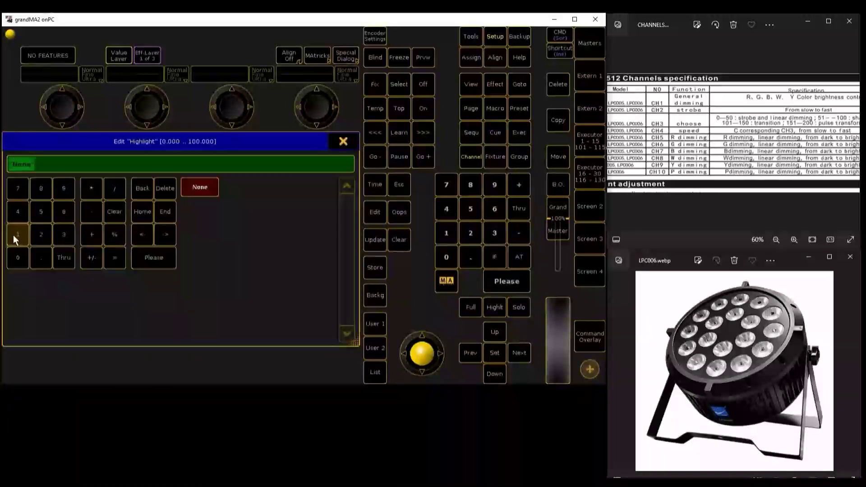
{"action": "right_click", "coordinate": [217, 182]}
{"action": "right_click", "coordinate": [50, 192]}
{"action": "right_click", "coordinate": [44, 203]}
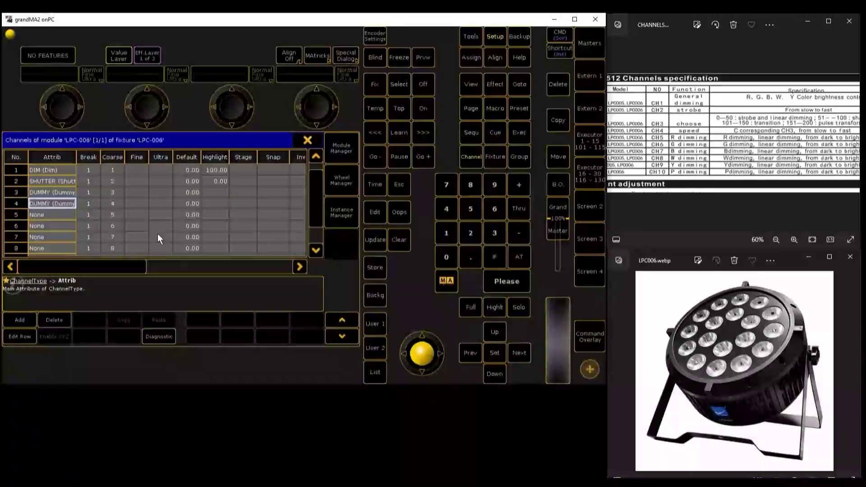
Step: Assign color attributes to channels 5 to 10 and set the default of channels 5 to 8 to 100
{"action": "double_click", "coordinate": [50, 215]}
{"action": "left_click", "coordinate": [311, 206]}
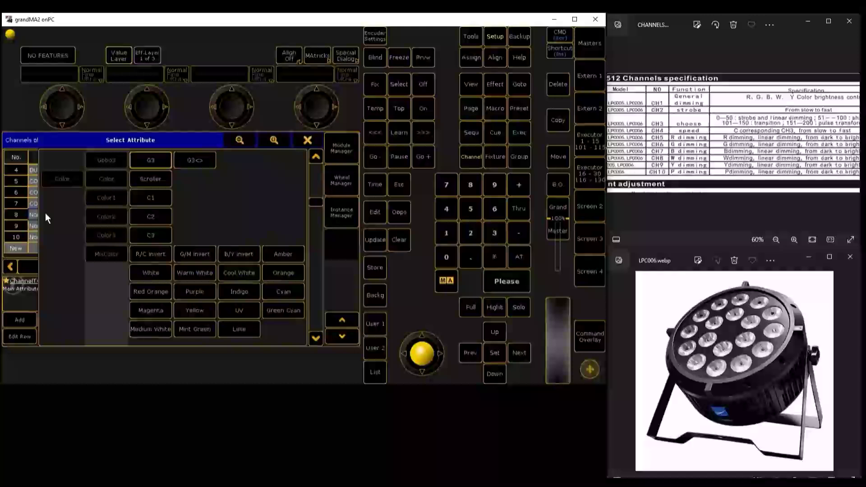
{"action": "mouse_move", "coordinate": [317, 222]}
{"action": "left_mouse_down"}
{"action": "mouse_move", "coordinate": [320, 208]}
{"action": "mouse_move", "coordinate": [317, 224]}
{"action": "left_mouse_up"}
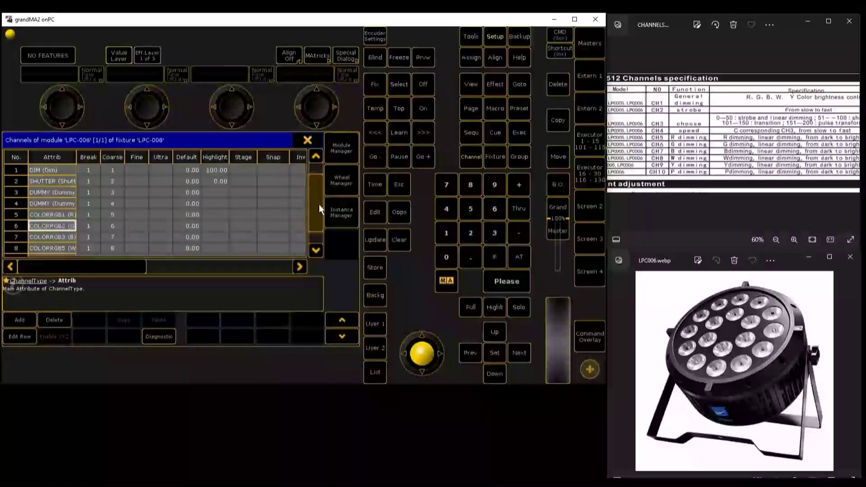
{"action": "left_click_drag", "start_coordinate": [186, 181], "coordinate": [188, 203]}
{"action": "left_click_drag", "start_coordinate": [189, 203], "coordinate": [187, 215]}
{"action": "right_click", "coordinate": [188, 215]}
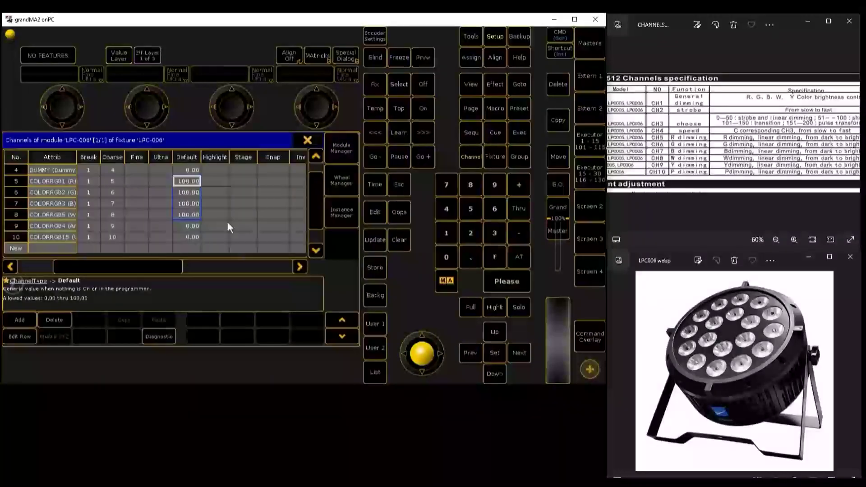
{"action": "left_click_drag", "start_coordinate": [187, 181], "coordinate": [187, 215]}
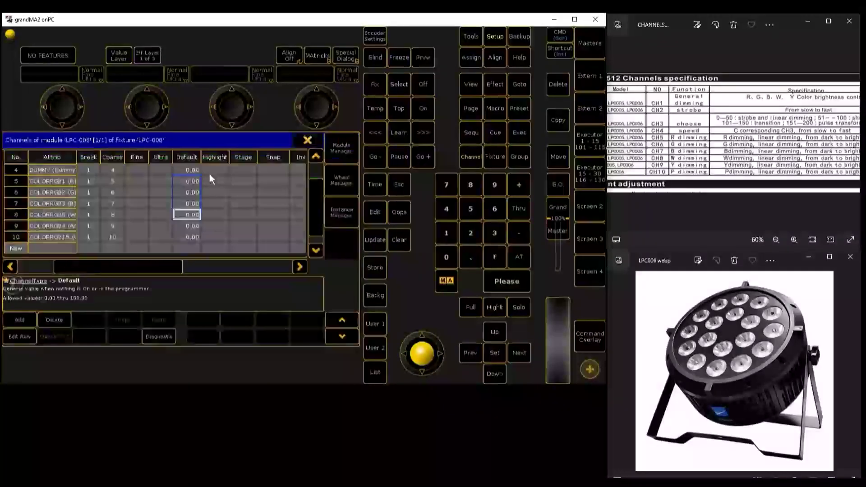
Step: Set the LPC-006 module's class to LED and close the module definitions
{"action": "left_click", "coordinate": [307, 140]}
{"action": "left_click", "coordinate": [208, 169]}
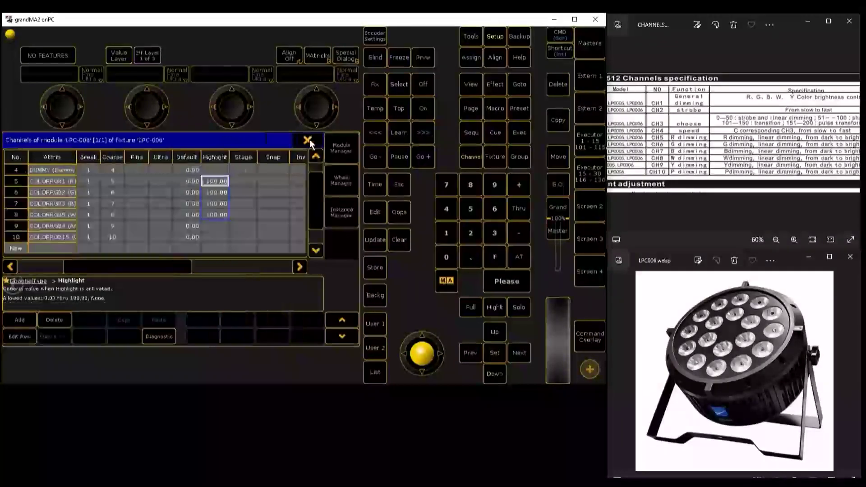
{"action": "left_click", "coordinate": [308, 140]}
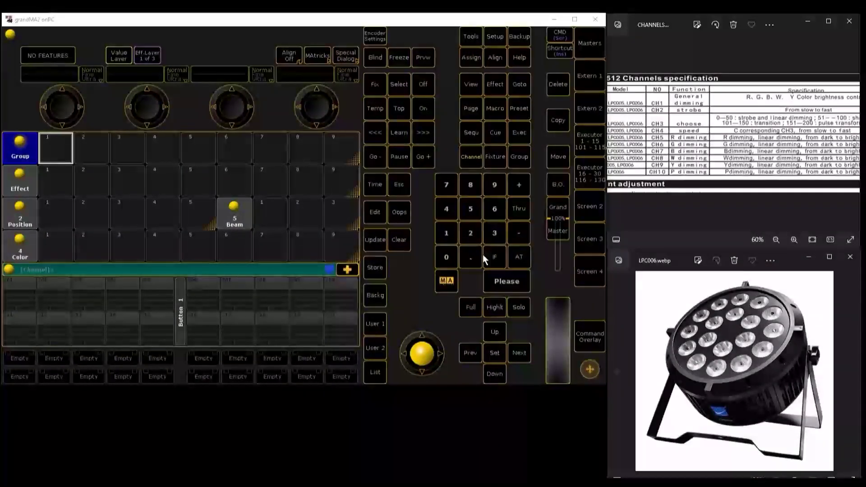
Step: Open the fixture types from the show's patch setup and add a new fixture type
{"action": "left_click", "coordinate": [496, 37]}
{"action": "left_click", "coordinate": [22, 175]}
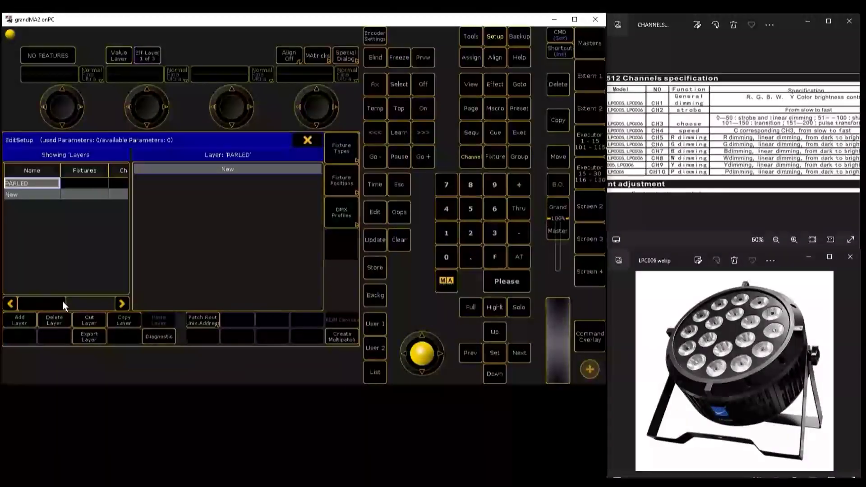
{"action": "left_click", "coordinate": [342, 146]}
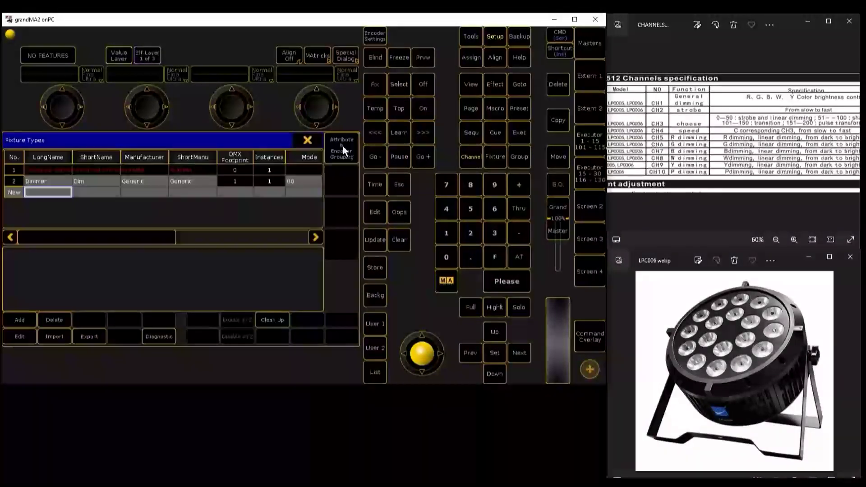
{"action": "left_click", "coordinate": [19, 320]}
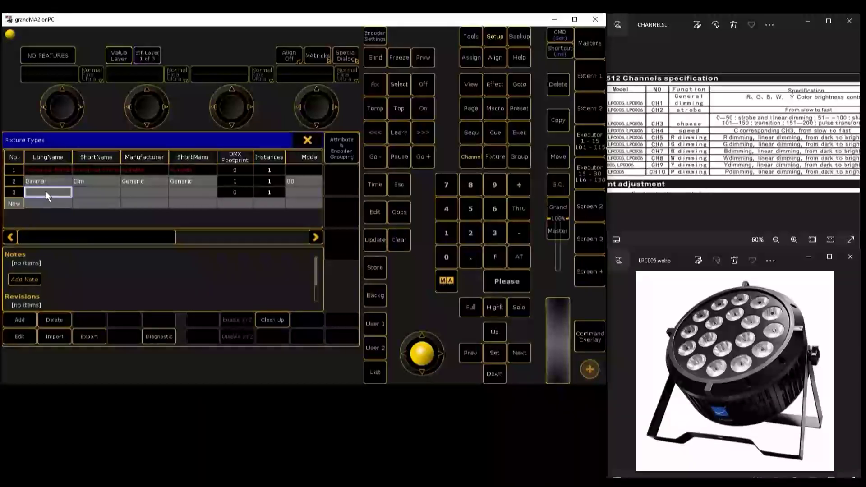
Step: Give the new fixture type the long name LPC-006
{"action": "double_click", "coordinate": [45, 191]}
{"action": "type", "text": "LP"}
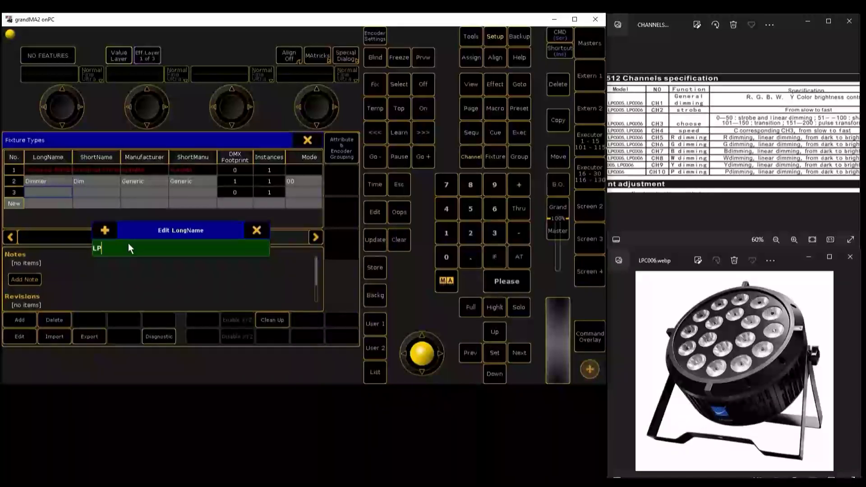
{"action": "type", "text": "C-006"}
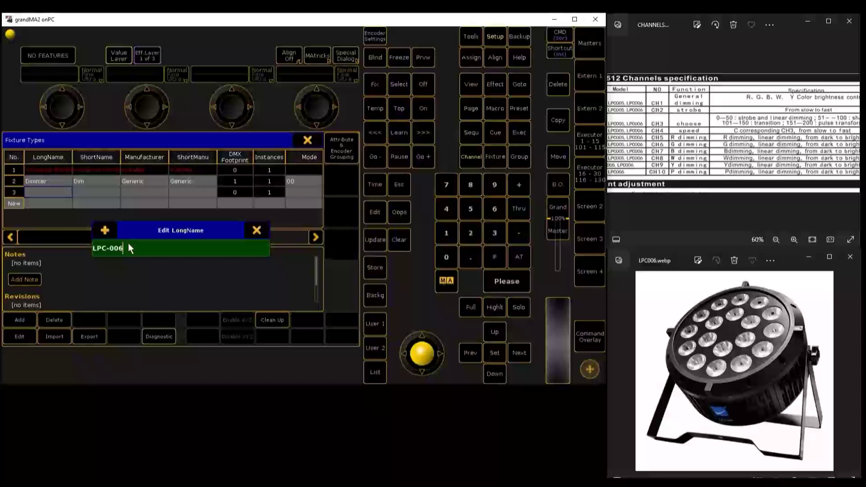
{"action": "key", "text": "Return"}
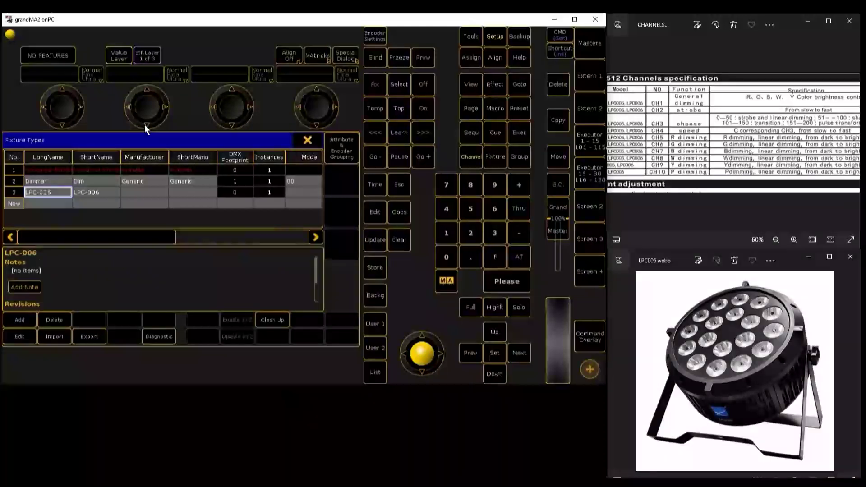
Step: Set the manufacturer of fixture type LPC-006 to BIG DIPPER
{"action": "double_click", "coordinate": [143, 193]}
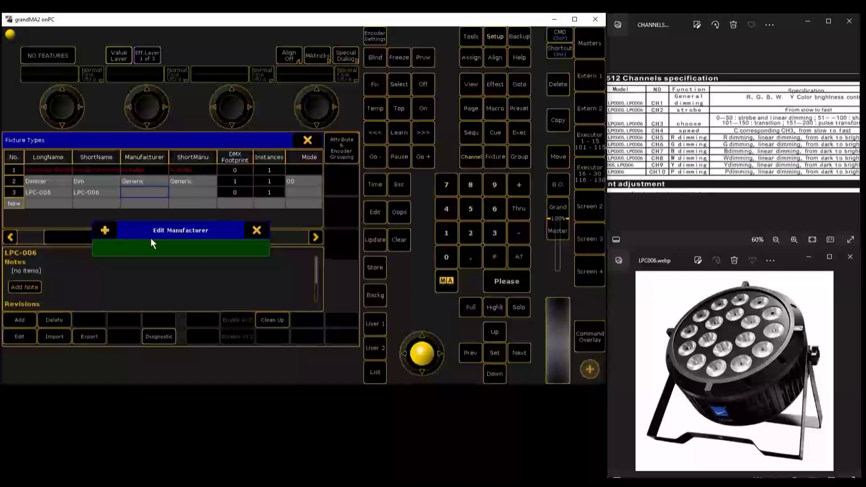
{"action": "type", "text": "BIG DIPPER"}
{"action": "key", "text": "Return"}
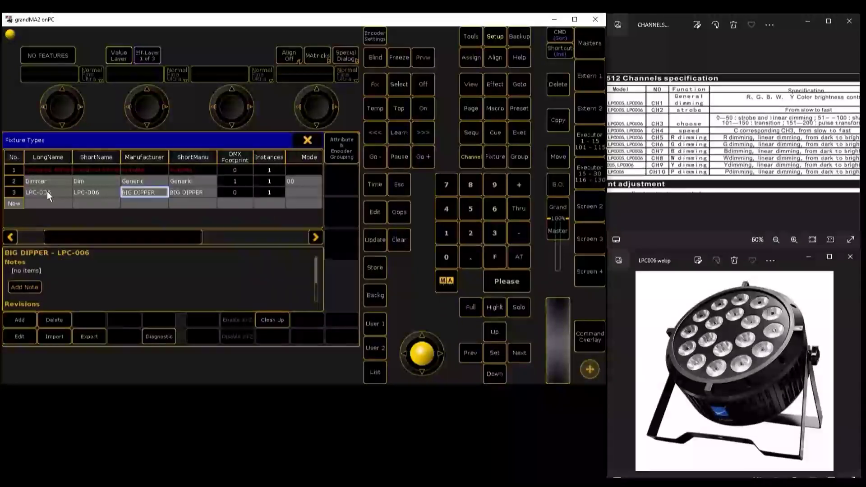
Step: Open fixture type LPC-006 for editing and add nine channel rows to its module
{"action": "left_click", "coordinate": [46, 191]}
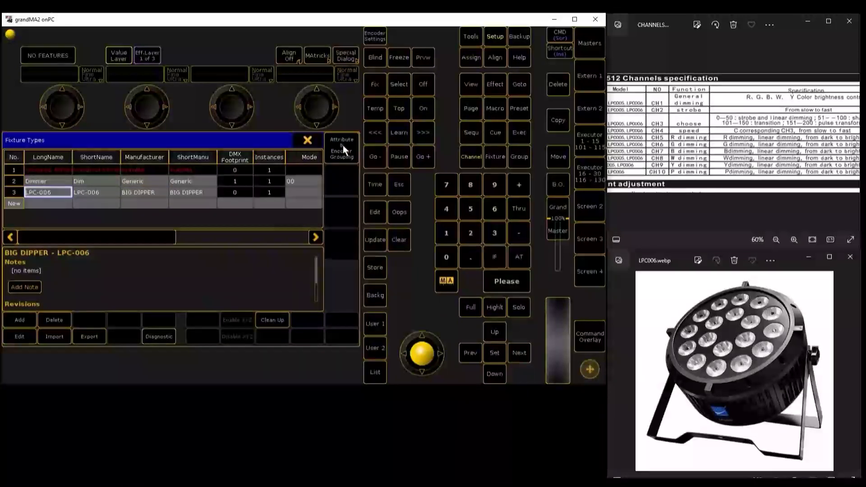
{"action": "left_click", "coordinate": [23, 336]}
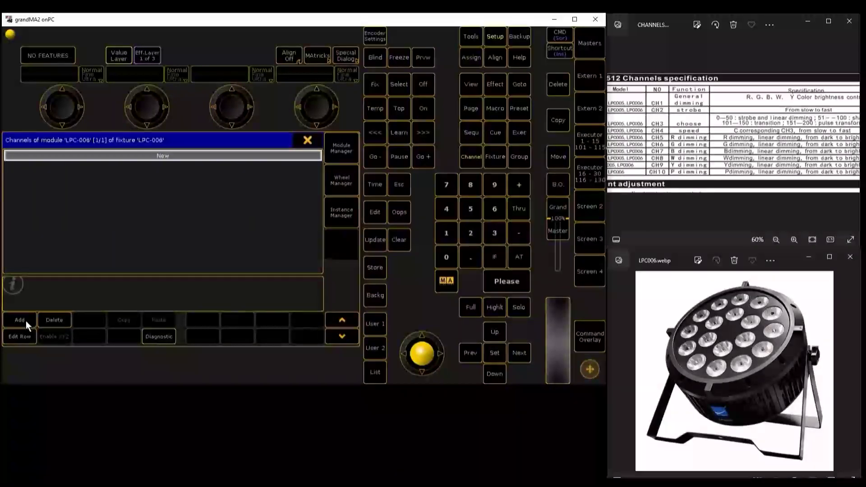
{"action": "left_click", "coordinate": [19, 319]}
{"action": "left_click_drag", "start_coordinate": [316, 200], "coordinate": [315, 233]}
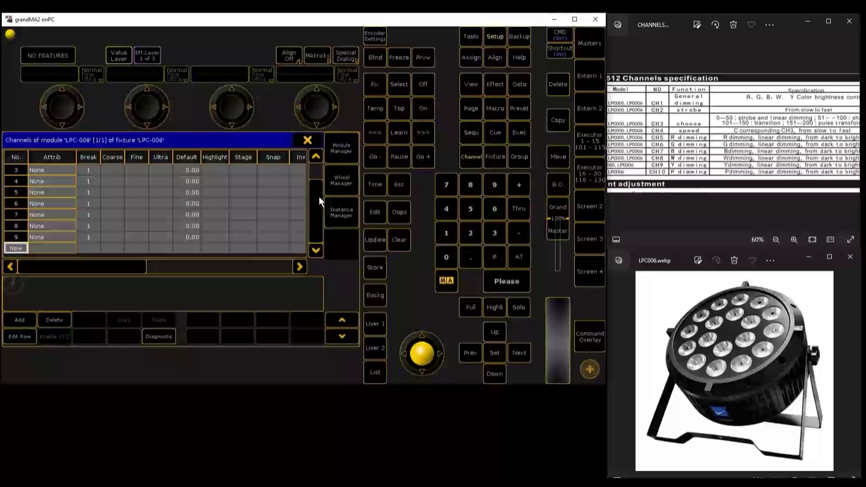
Step: Assign the Dim attribute to channel 1 of the LPC-006 module
{"action": "left_click_drag", "start_coordinate": [318, 196], "coordinate": [316, 171]}
{"action": "left_click", "coordinate": [56, 168]}
{"action": "left_click", "coordinate": [55, 169]}
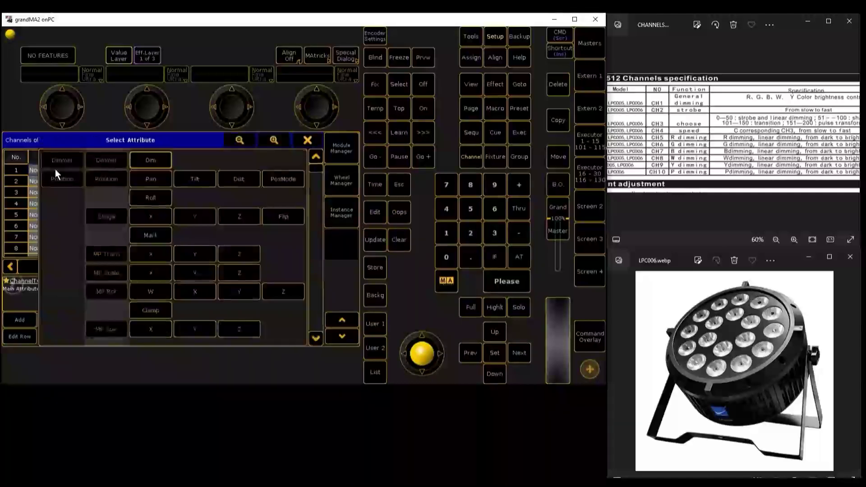
{"action": "left_click", "coordinate": [114, 160]}
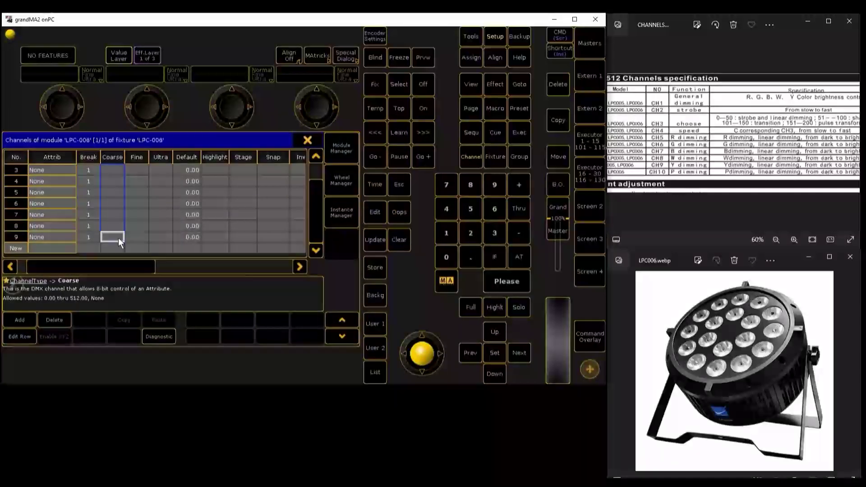
Step: Number the Coarse DMX channels consecutively from 1, adding a tenth channel row with Coarse 10
{"action": "mouse_move", "coordinate": [318, 180]}
{"action": "left_mouse_down"}
{"action": "mouse_move", "coordinate": [320, 211]}
{"action": "mouse_move", "coordinate": [319, 197]}
{"action": "left_mouse_up"}
{"action": "scroll", "coordinate": [320, 172], "scroll_direction": "up", "scroll_amount": 9}
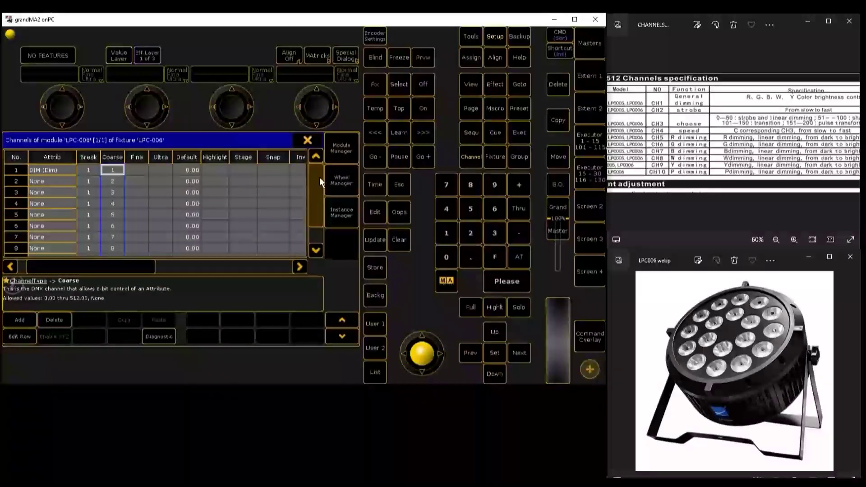
{"action": "scroll", "coordinate": [319, 177], "scroll_direction": "down", "scroll_amount": 9}
{"action": "key", "text": "Return"}
{"action": "type", "text": "10"}
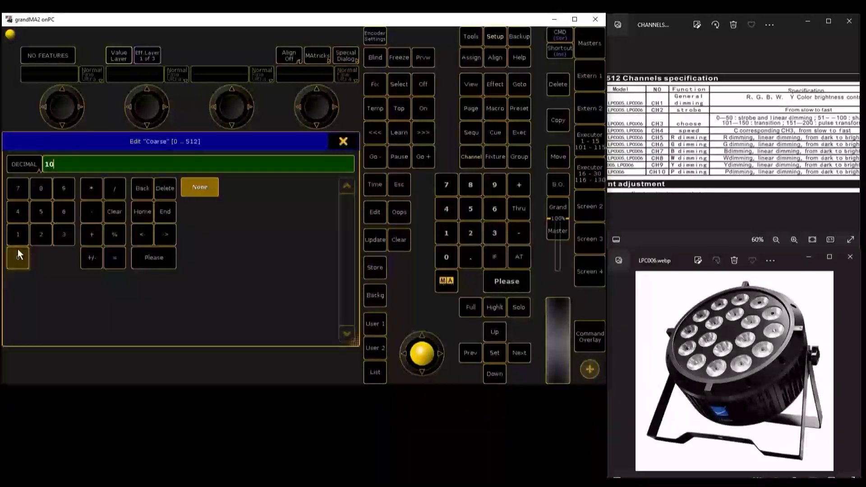
{"action": "left_click", "coordinate": [152, 259]}
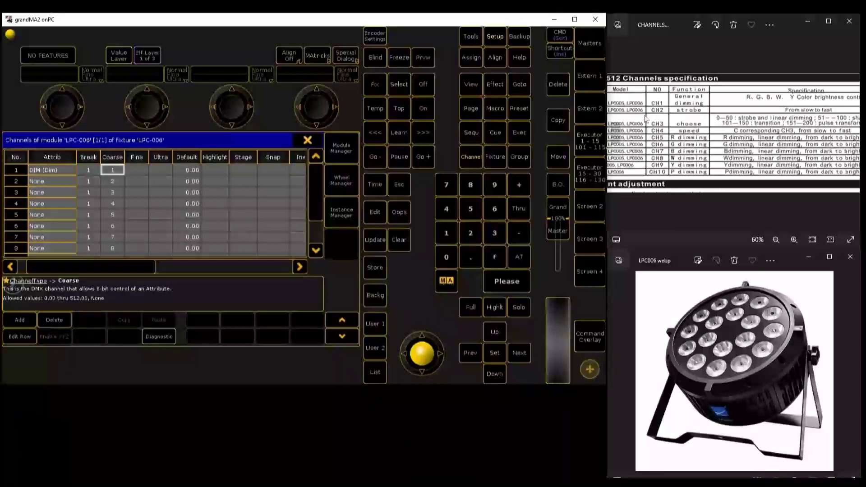
Step: Assign the Shutter attribute to channel 2 for the fixture's strobe
{"action": "left_click", "coordinate": [55, 180]}
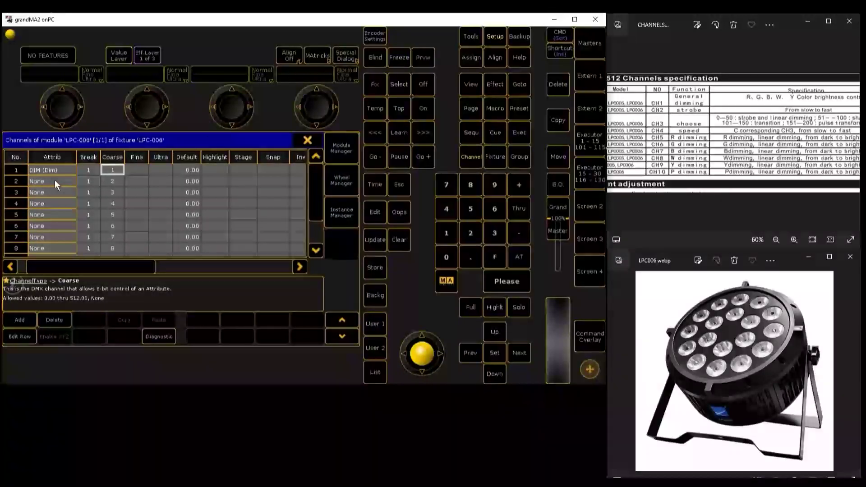
{"action": "left_click", "coordinate": [50, 180]}
{"action": "left_click_drag", "start_coordinate": [318, 169], "coordinate": [318, 177]}
{"action": "scroll", "coordinate": [275, 213], "scroll_direction": "down", "scroll_amount": 5}
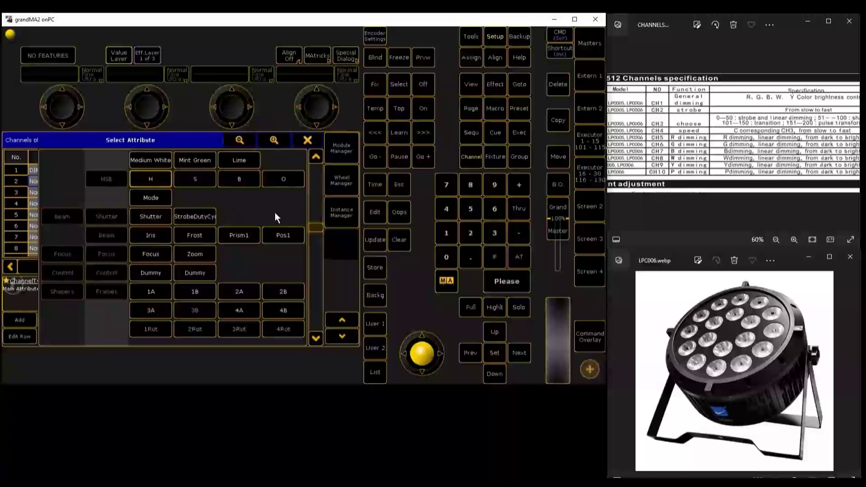
{"action": "left_click", "coordinate": [158, 216]}
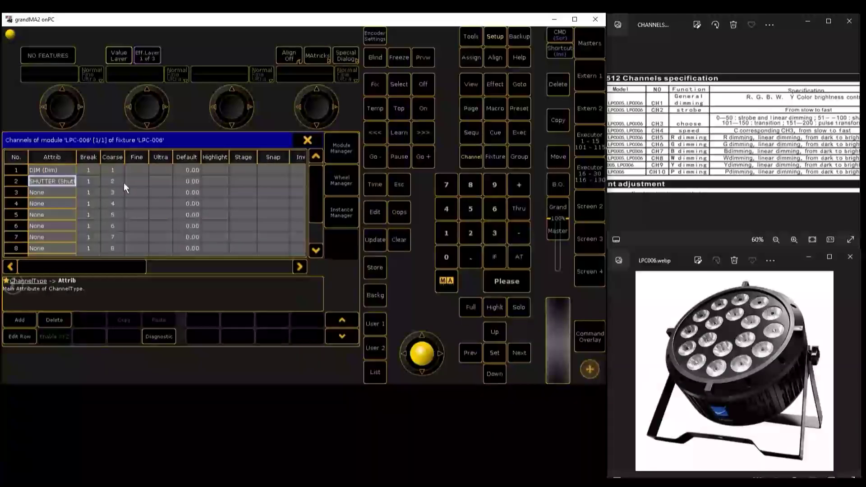
Step: Set the highlight value of the Dim channel to 100 and of the Shutter channel to 0
{"action": "left_click", "coordinate": [56, 169]}
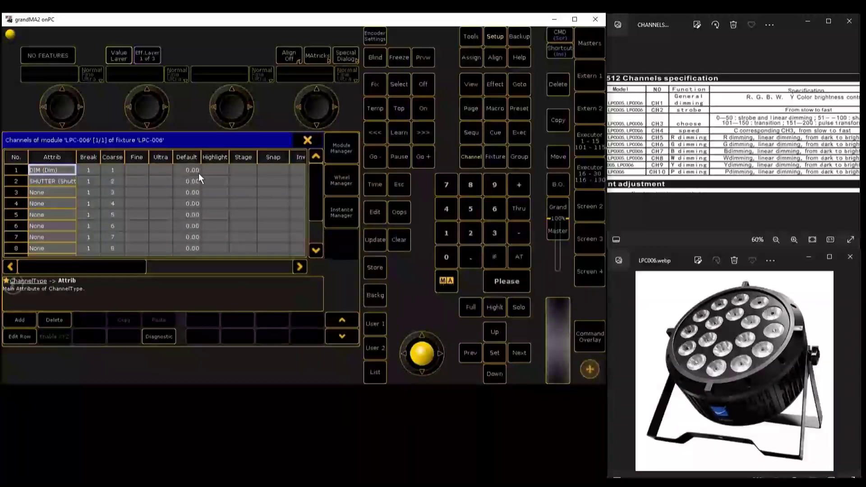
{"action": "right_click", "coordinate": [215, 170]}
{"action": "left_click", "coordinate": [21, 239]}
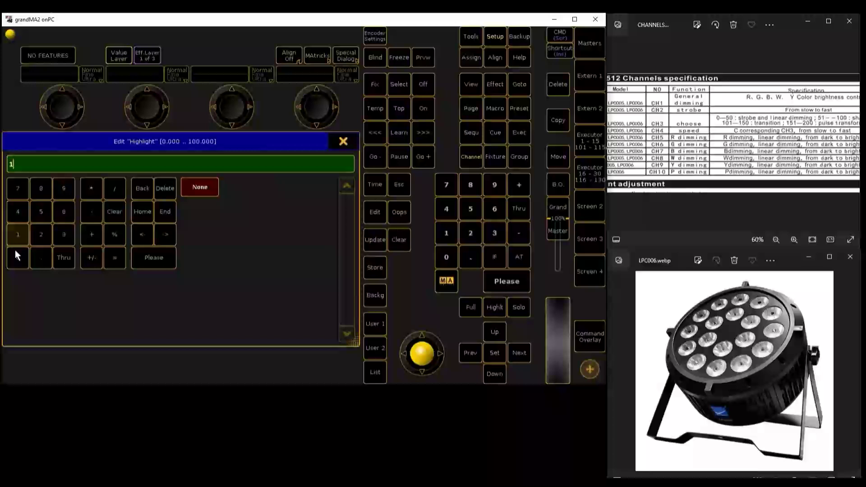
{"action": "double_click", "coordinate": [17, 254]}
{"action": "left_click", "coordinate": [154, 257]}
{"action": "right_click", "coordinate": [211, 184]}
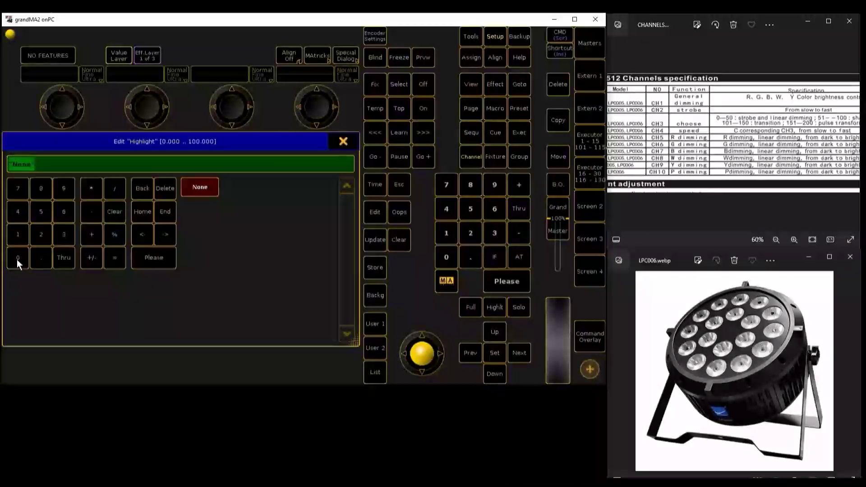
{"action": "left_click", "coordinate": [17, 259]}
{"action": "left_click", "coordinate": [168, 262]}
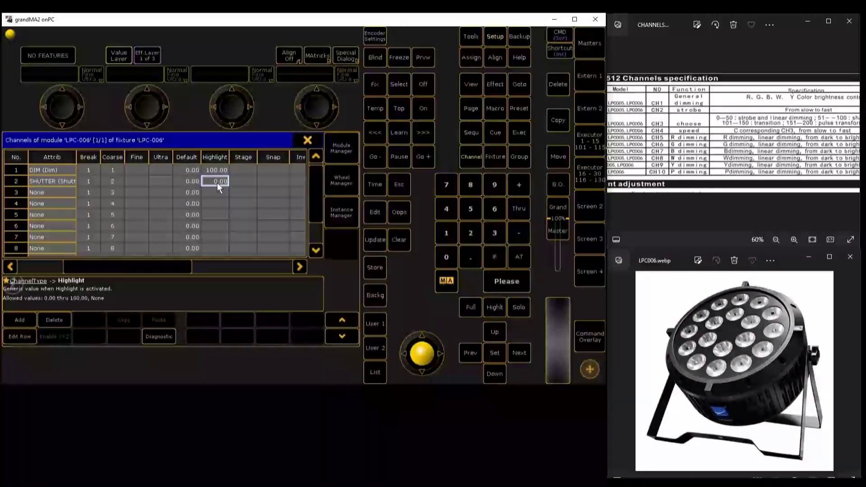
Step: Assign the Dummy attribute to channels 3 and 4
{"action": "left_click", "coordinate": [46, 193]}
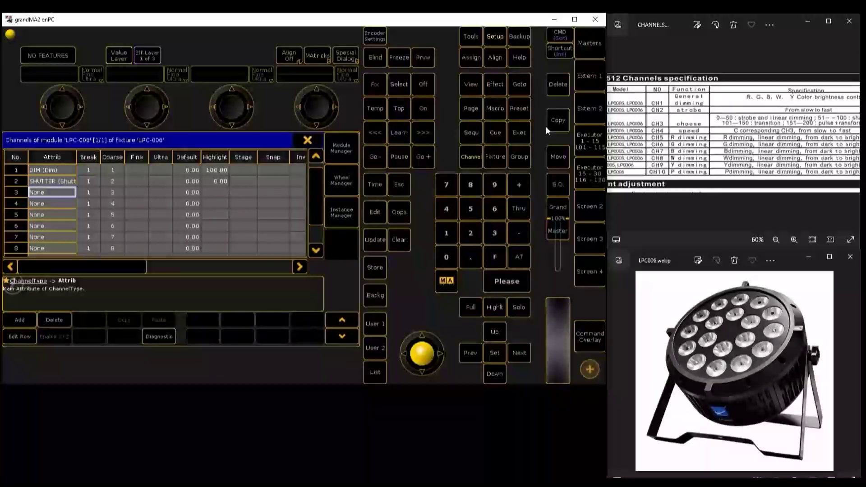
{"action": "key", "text": "Return"}
{"action": "left_click_drag", "start_coordinate": [316, 223], "coordinate": [313, 235]}
{"action": "left_click", "coordinate": [148, 239]}
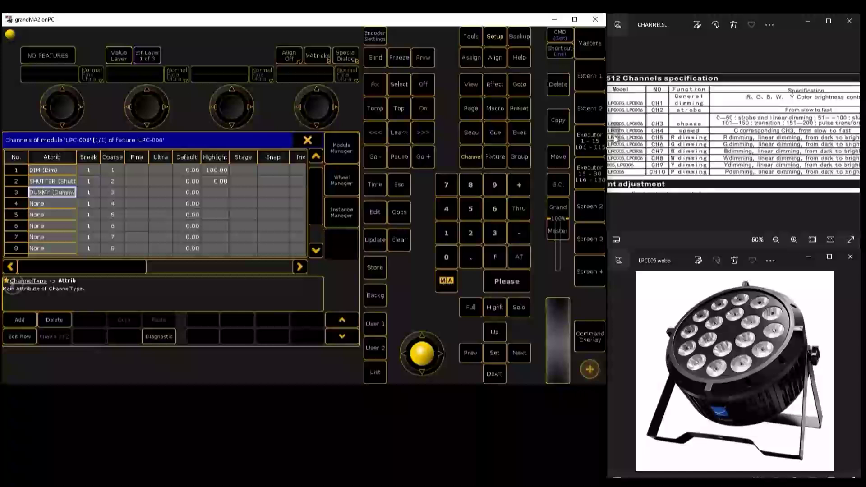
{"action": "left_click", "coordinate": [48, 203]}
{"action": "left_click", "coordinate": [158, 234]}
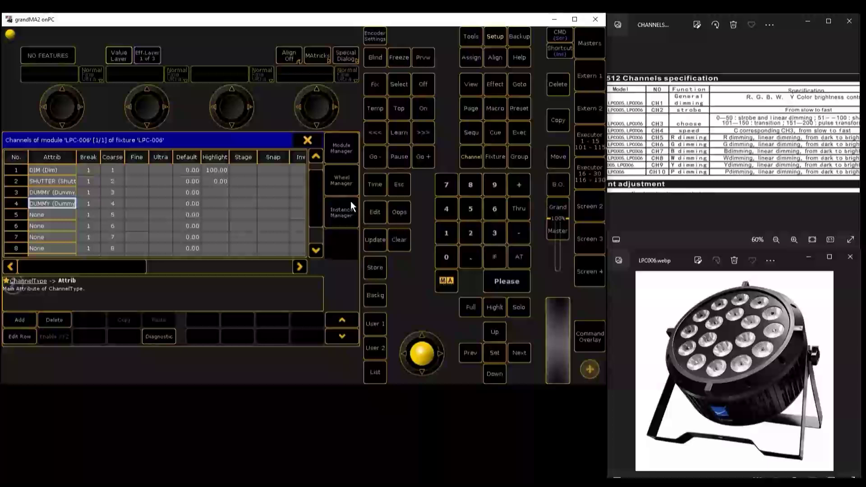
Step: Assign the R/C invert, G/M invert and B/Y invert color attributes to channels 5, 6 and 7
{"action": "left_click", "coordinate": [50, 215]}
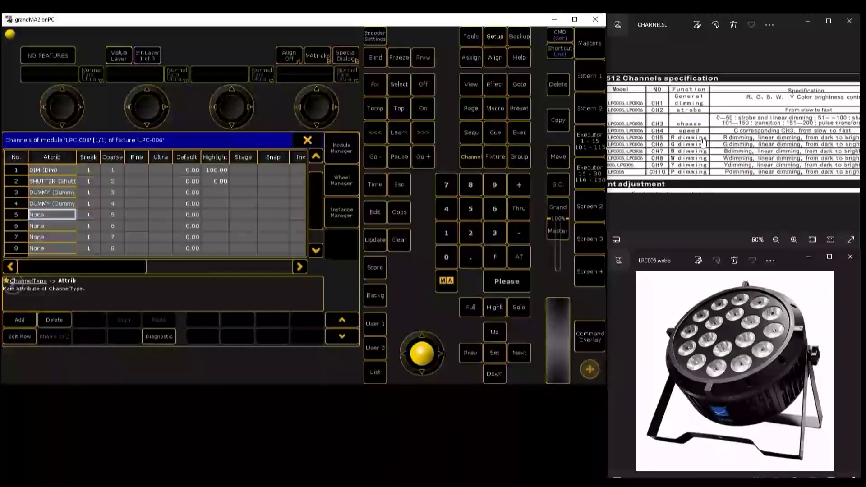
{"action": "left_click", "coordinate": [50, 213]}
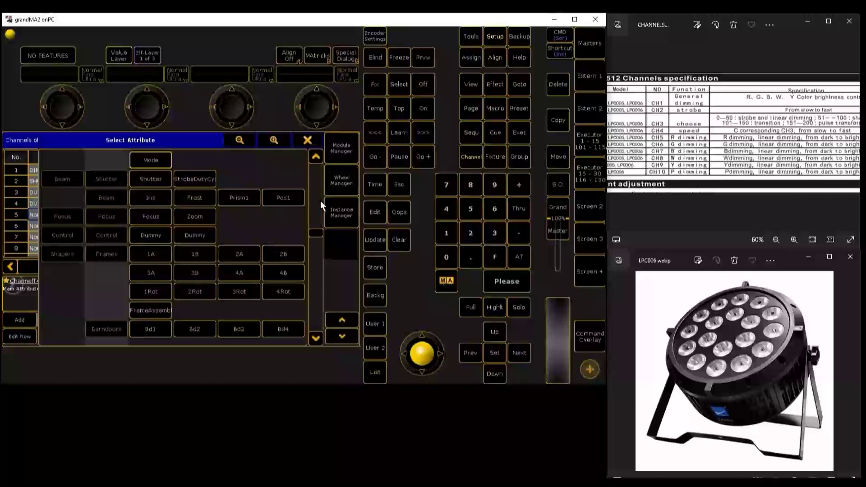
{"action": "left_click", "coordinate": [93, 234]}
{"action": "left_click_drag", "start_coordinate": [320, 196], "coordinate": [319, 207]}
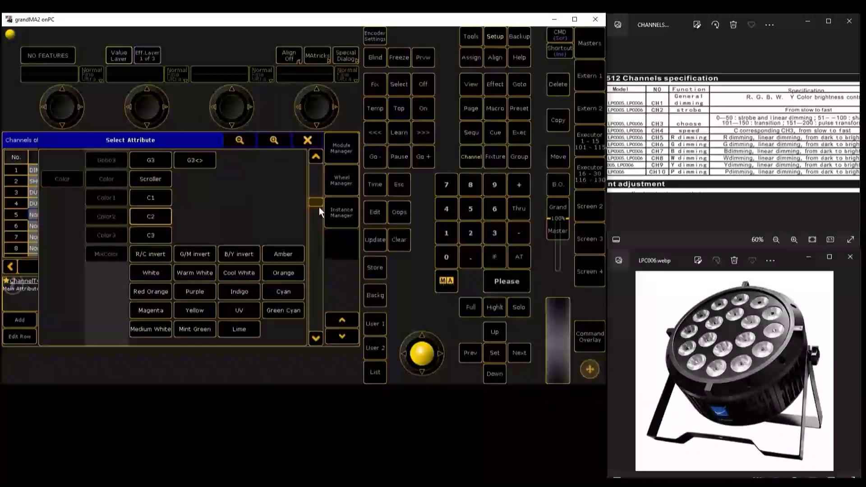
{"action": "left_click", "coordinate": [194, 254]}
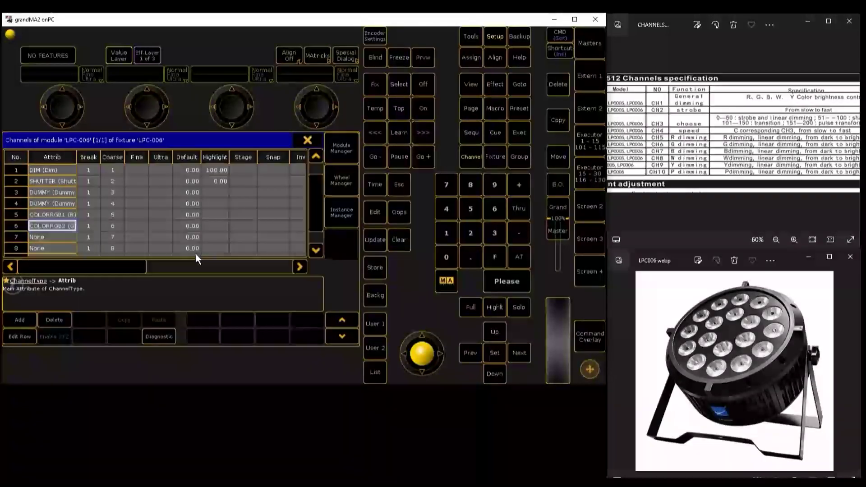
{"action": "left_click", "coordinate": [48, 236]}
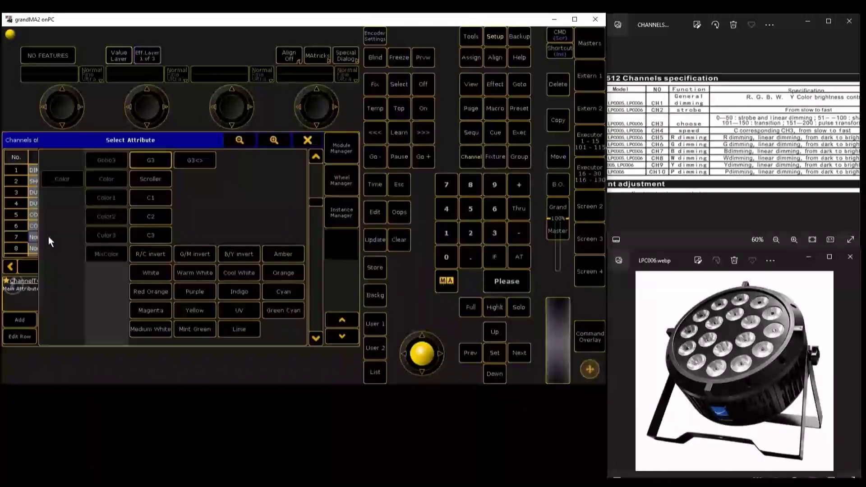
{"action": "left_click", "coordinate": [242, 253]}
Step: Assign the White, Amber and UV color attributes to channels 8, 9 and 10
{"action": "left_click", "coordinate": [45, 213]}
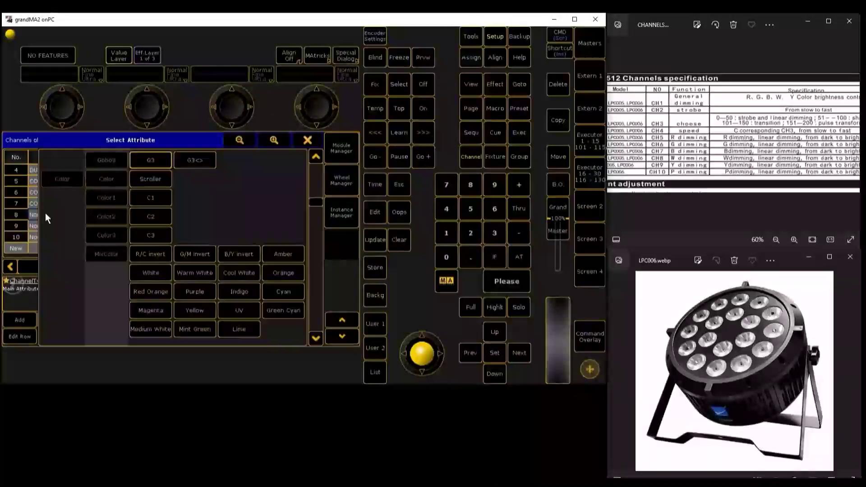
{"action": "left_click", "coordinate": [158, 276]}
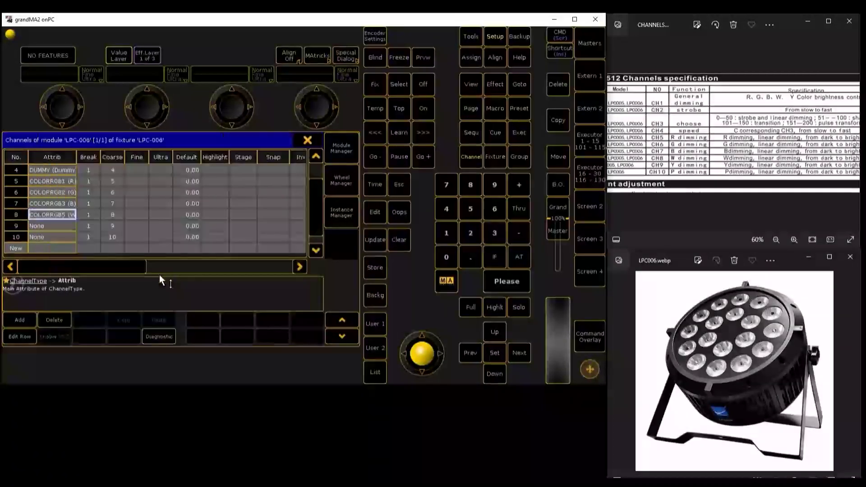
{"action": "left_click", "coordinate": [59, 225]}
{"action": "left_click", "coordinate": [285, 255]}
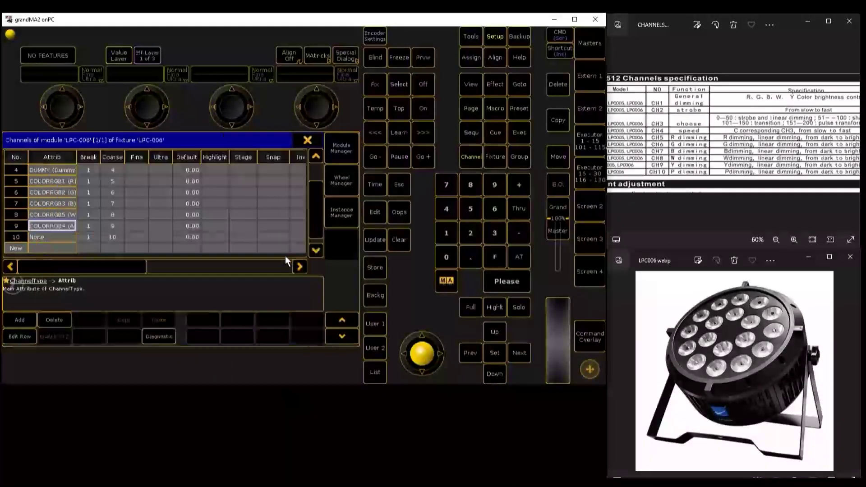
{"action": "left_click", "coordinate": [42, 235]}
{"action": "left_click", "coordinate": [238, 310]}
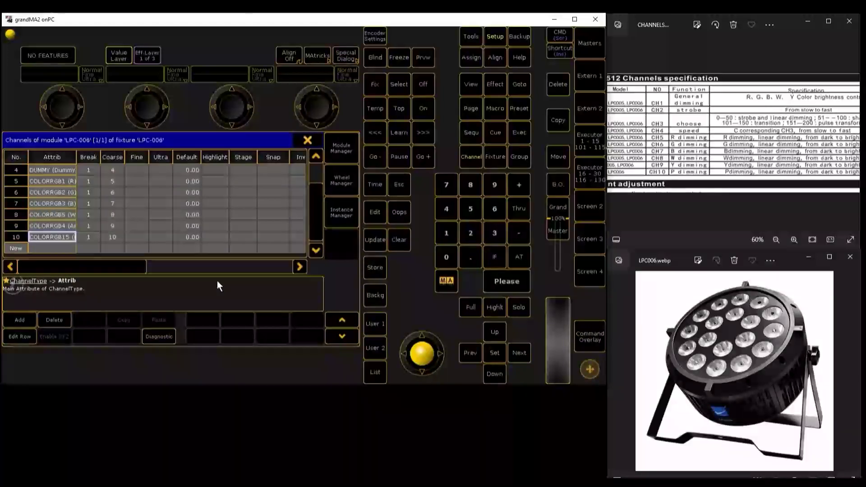
Step: Set the default value of the R, G, B and White channels 5 to 8 to 100
{"action": "scroll", "coordinate": [318, 199], "scroll_direction": "up", "scroll_amount": 3}
{"action": "left_click_drag", "start_coordinate": [318, 196], "coordinate": [321, 214]}
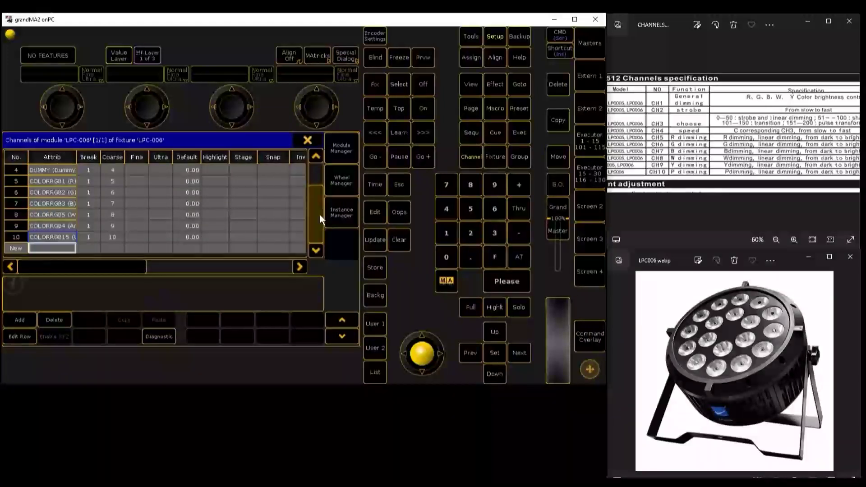
{"action": "left_click", "coordinate": [185, 180]}
{"action": "left_click", "coordinate": [188, 191]}
{"action": "left_click_drag", "start_coordinate": [188, 190], "coordinate": [187, 234]}
{"action": "left_click", "coordinate": [21, 238]}
{"action": "left_click", "coordinate": [23, 263]}
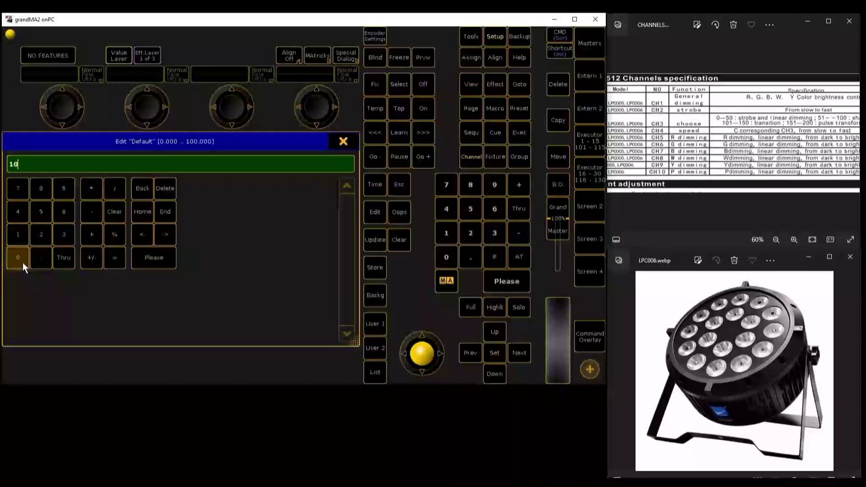
{"action": "left_click", "coordinate": [23, 262]}
{"action": "left_click", "coordinate": [156, 255]}
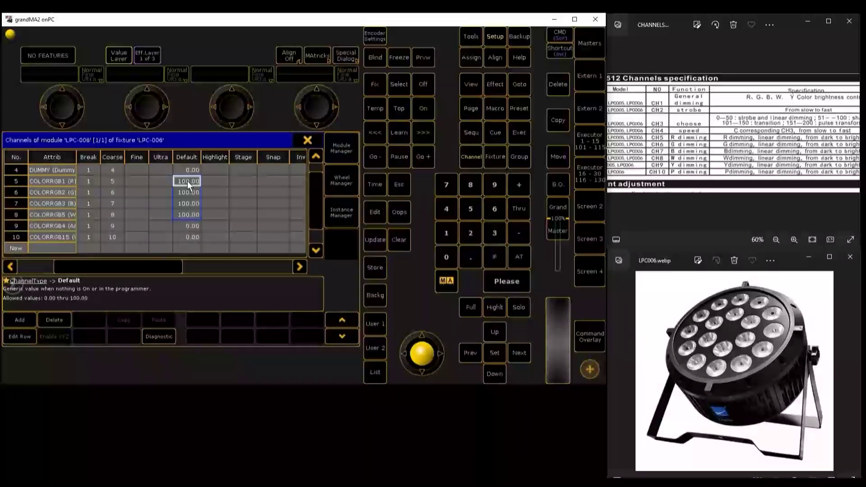
Step: Reset the default value of channels 5 to 8 to 0
{"action": "double_click", "coordinate": [190, 213]}
{"action": "left_click", "coordinate": [17, 258]}
{"action": "left_click", "coordinate": [154, 257]}
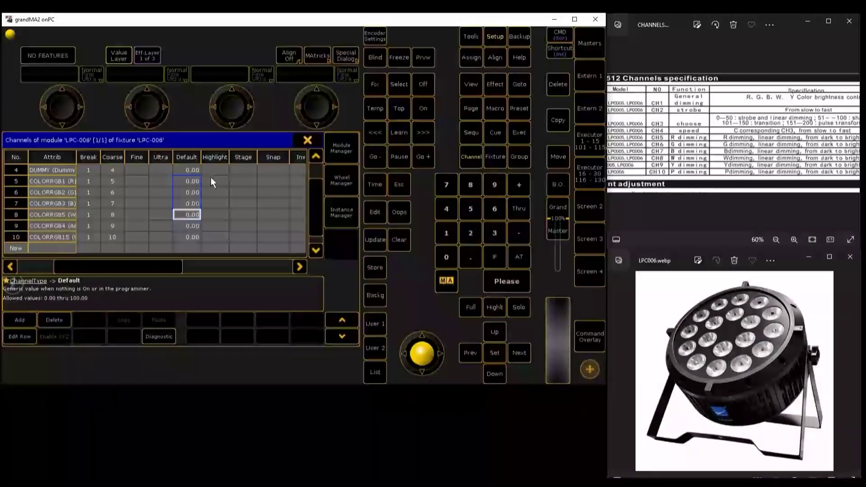
Step: Set the highlight value of the R, G, B and White channels 5 to 8 to 100
{"action": "left_click_drag", "start_coordinate": [213, 183], "coordinate": [220, 218]}
{"action": "right_click", "coordinate": [221, 179]}
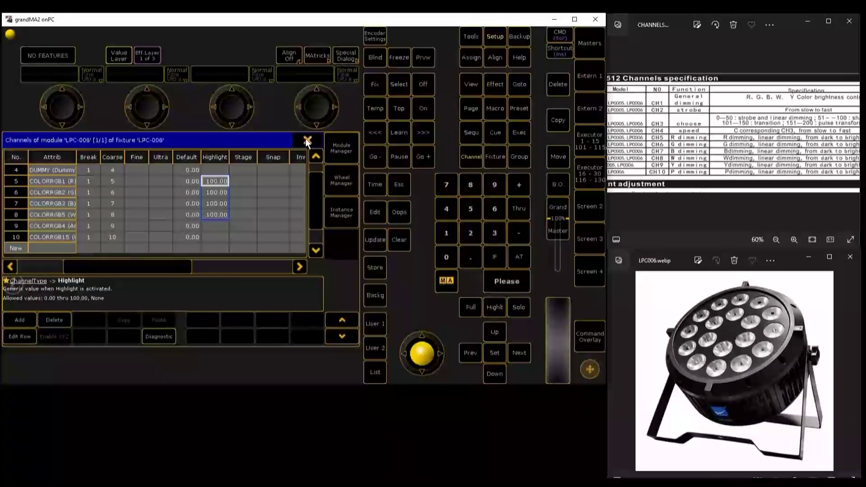
Step: Set the class of the LPC-006 module to LED and close the fixture type editor to return to the layer setup
{"action": "left_click", "coordinate": [342, 153]}
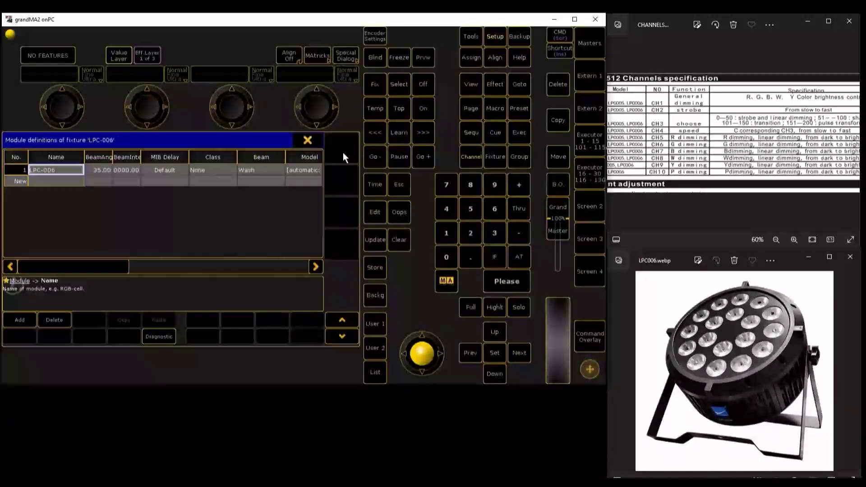
{"action": "left_click", "coordinate": [207, 169]}
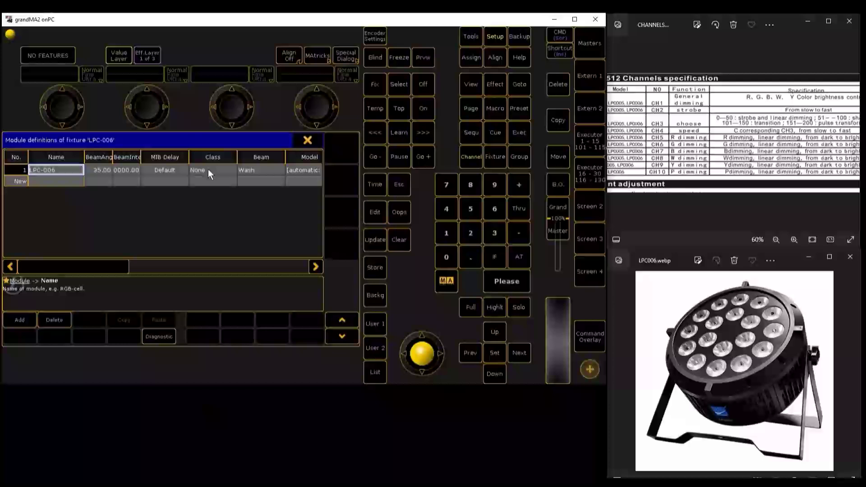
{"action": "left_click", "coordinate": [212, 169]}
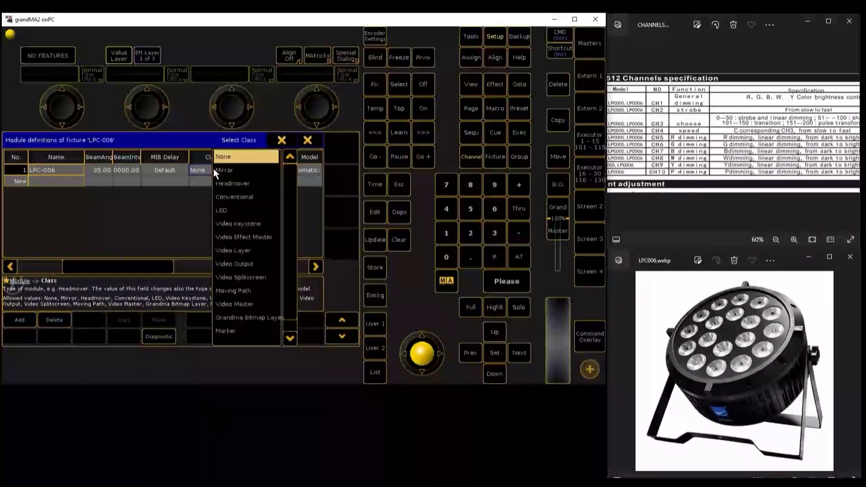
{"action": "left_click", "coordinate": [224, 209]}
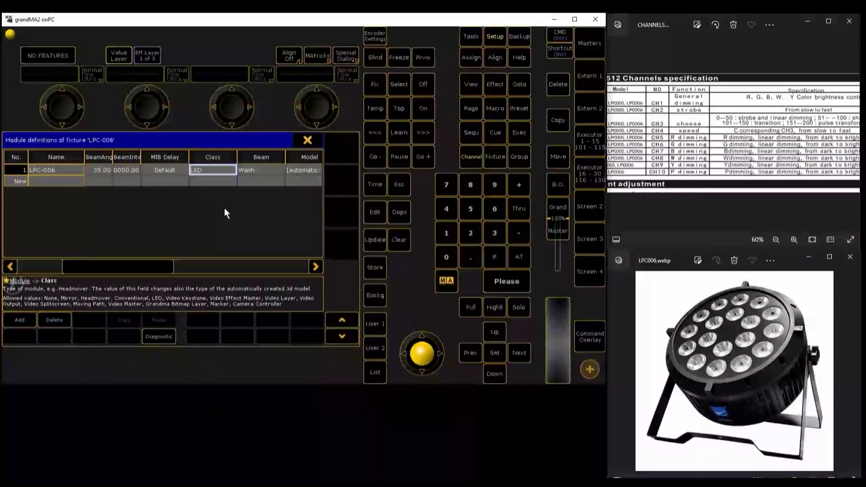
{"action": "left_click", "coordinate": [308, 140]}
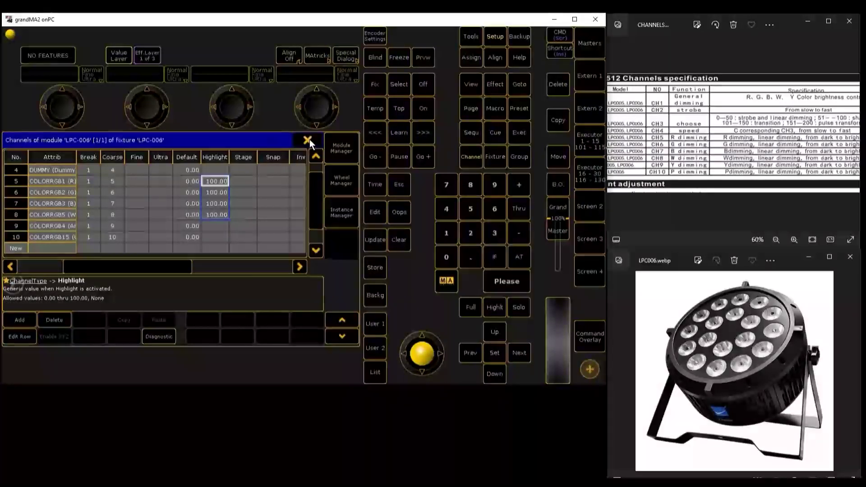
{"action": "left_click", "coordinate": [308, 140]}
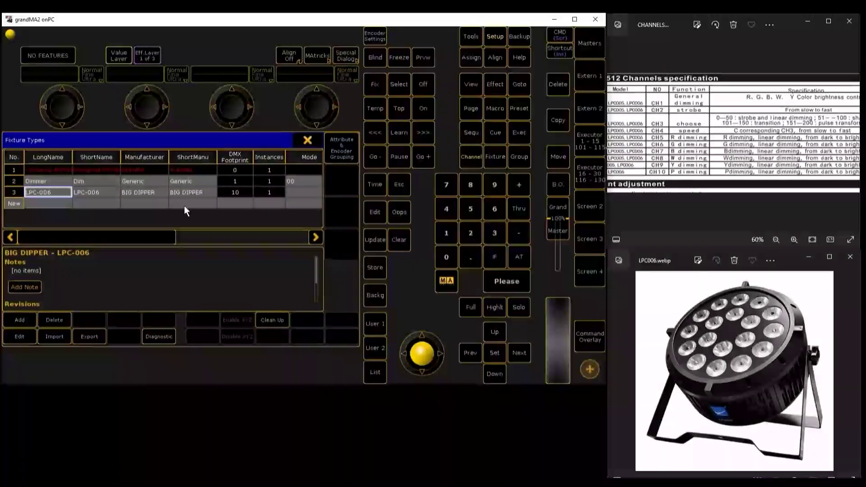
{"action": "left_click", "coordinate": [309, 140]}
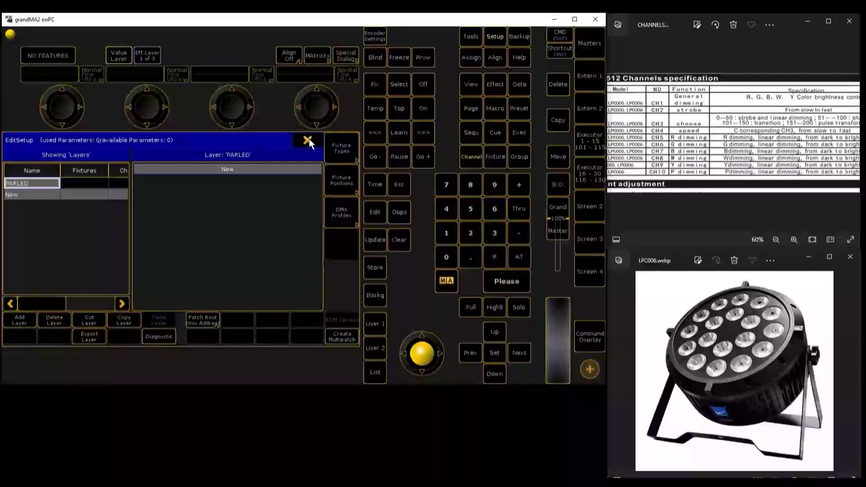
Step: Add a new layer named PARLED L00 to the setup
{"action": "left_click", "coordinate": [29, 191]}
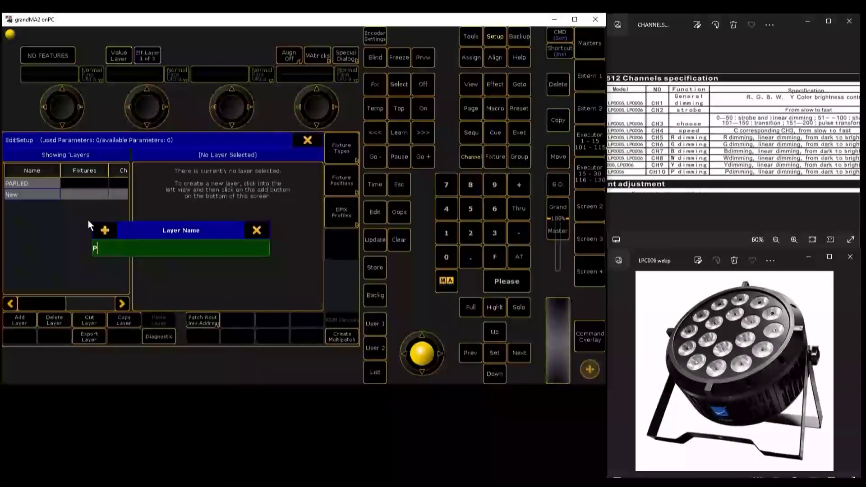
{"action": "type", "text": "PARLED L00"}
{"action": "key", "text": "Return"}
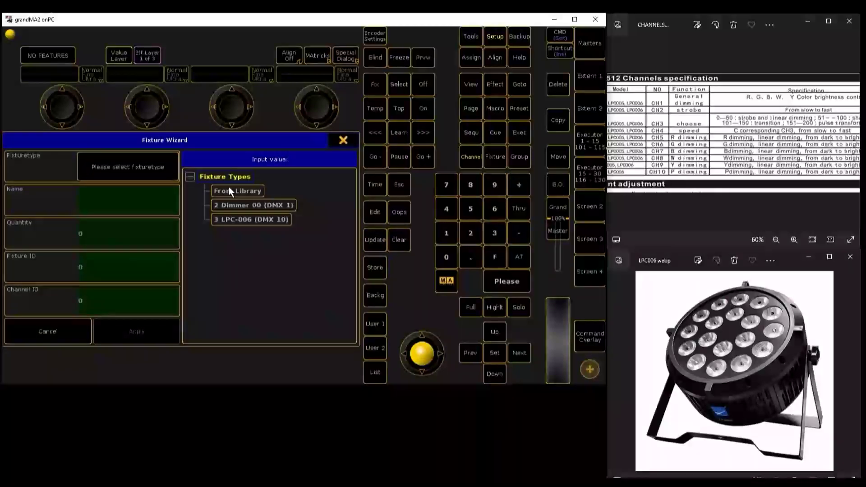
Step: Import the BIG DIPPER LPC-006 fixture type from the library and add one fixture with ID 1, patched at 1.001
{"action": "left_click", "coordinate": [230, 190]}
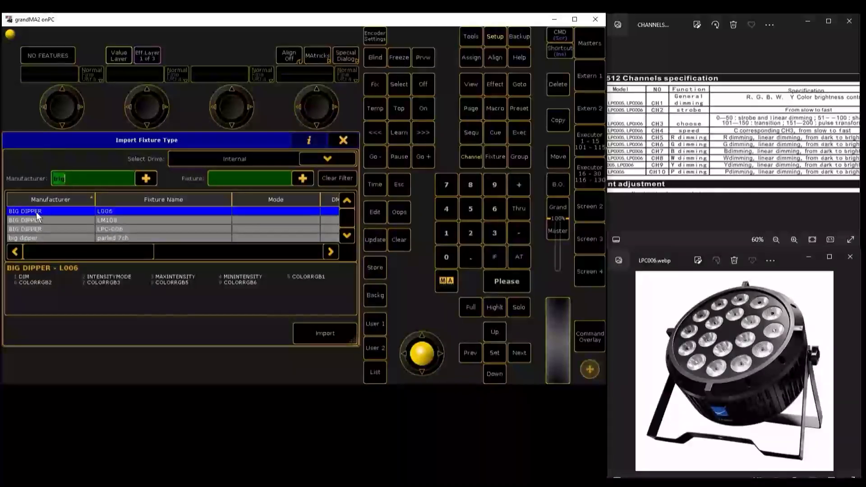
{"action": "left_click", "coordinate": [103, 229]}
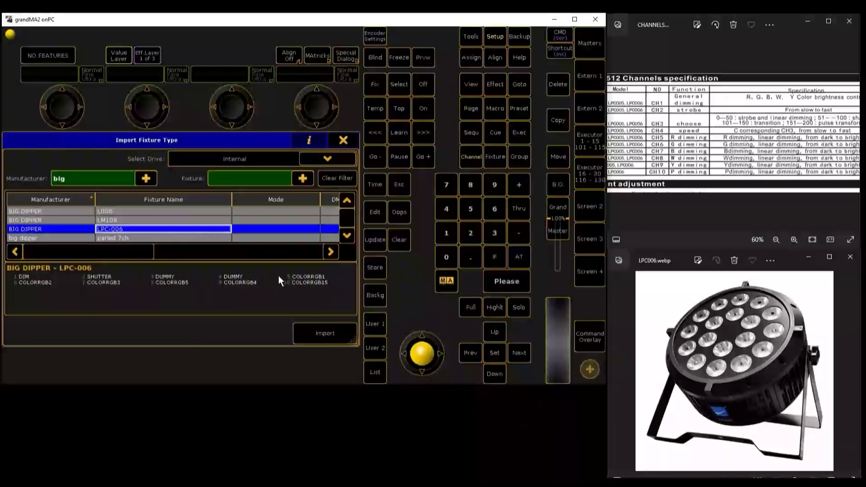
{"action": "left_click", "coordinate": [321, 333]}
{"action": "left_click", "coordinate": [137, 332]}
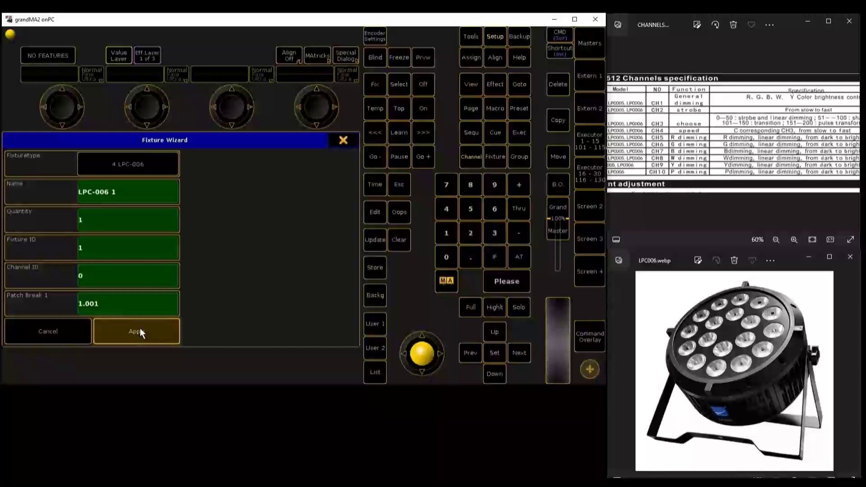
{"action": "left_click", "coordinate": [342, 140]}
Step: Select the LPC-006 group and set its dimmer to full
{"action": "left_click", "coordinate": [61, 155]}
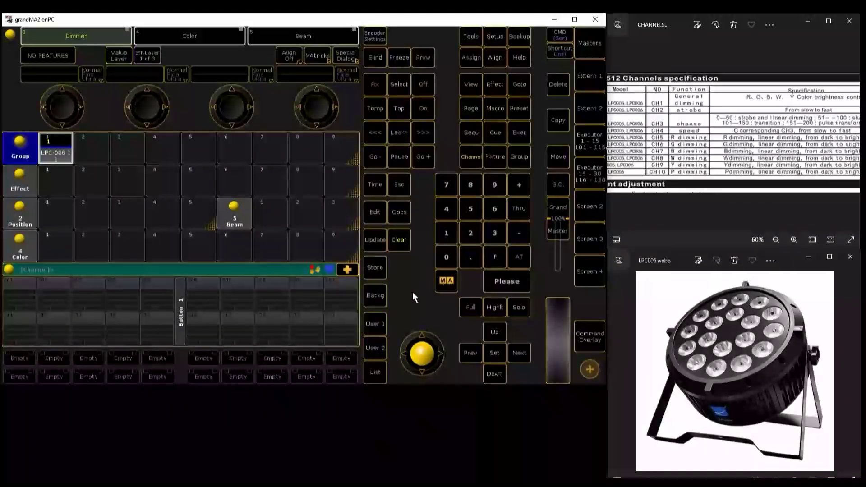
{"action": "left_click", "coordinate": [61, 33]}
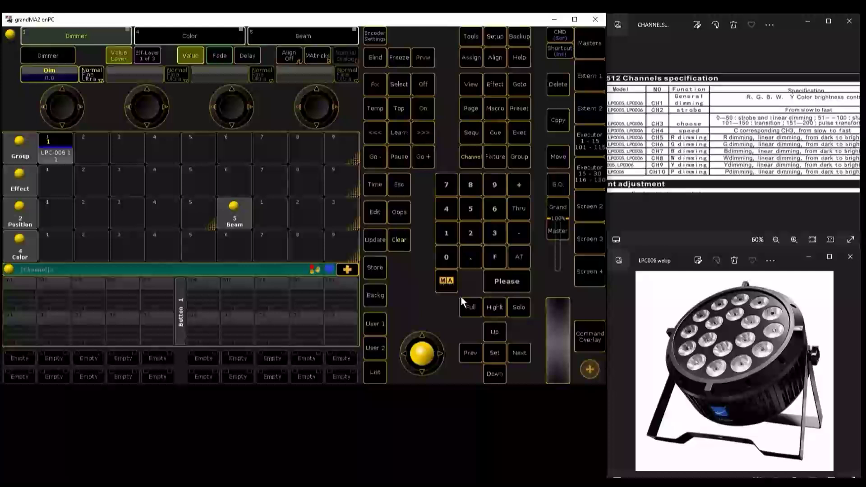
{"action": "left_click", "coordinate": [471, 309]}
Step: Examine the fixture's color attributes in the MixColor A and MixColor B features
{"action": "left_click", "coordinate": [155, 38]}
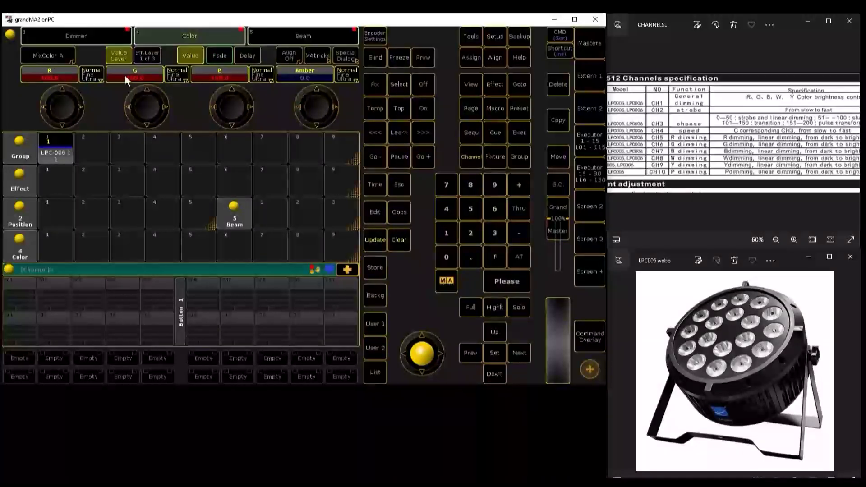
{"action": "left_click", "coordinate": [51, 56]}
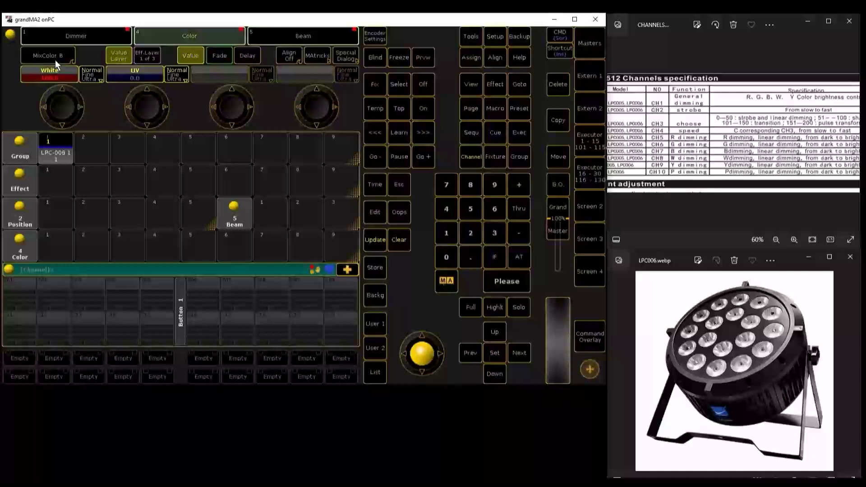
{"action": "left_click", "coordinate": [56, 56]}
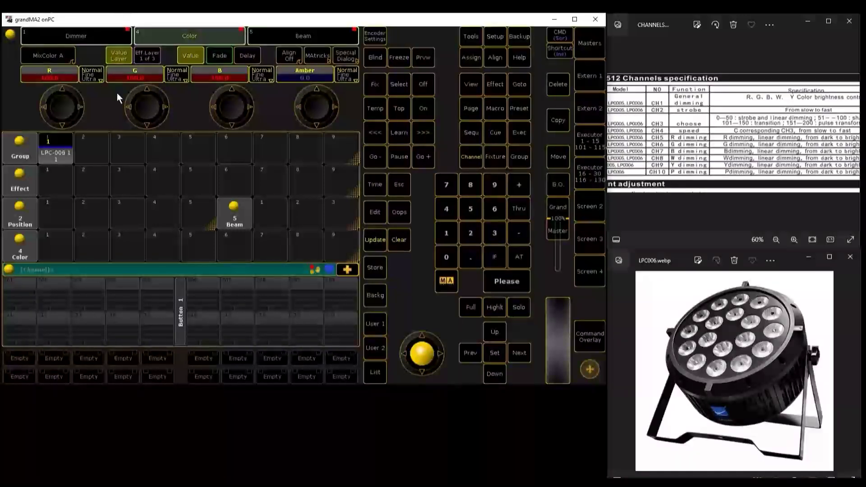